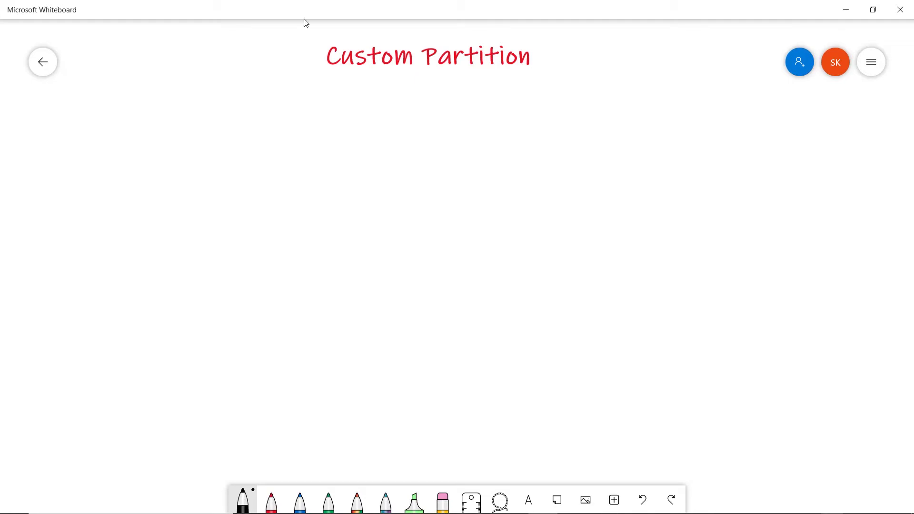
Step: Handwrite a black backslash with an arrow to the word "Root" under the Custom Partition title
mouse_move(358, 96)
mouse_down()
mouse_move(388, 124)
mouse_move(473, 108)
mouse_move(465, 118)
mouse_up()
drag(495, 89, 525, 114)
drag(527, 114, 546, 113)
mouse_move(554, 81)
mouse_down()
mouse_move(553, 113)
mouse_move(565, 89)
mouse_up()
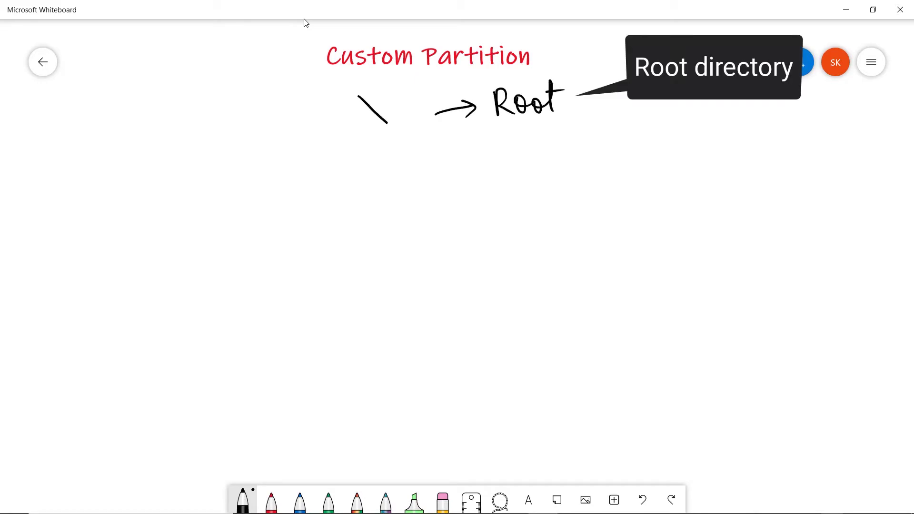
Step: Draw a branch arrow below the root backslash and handwrite "/boot" at its end
mouse_move(394, 139)
mouse_down()
mouse_move(434, 167)
mouse_move(428, 176)
mouse_up()
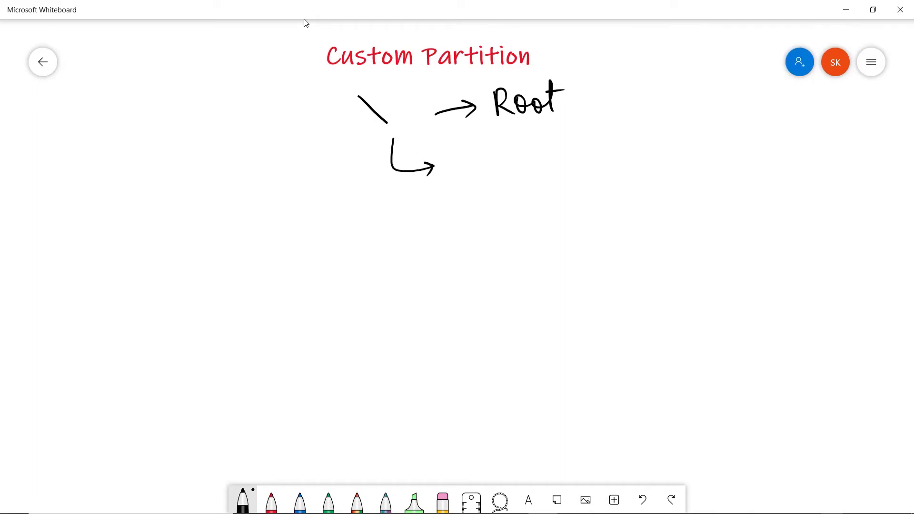
drag(457, 149, 443, 179)
mouse_move(472, 145)
mouse_down()
mouse_move(470, 164)
mouse_move(487, 161)
mouse_up()
drag(491, 157, 491, 172)
drag(509, 158, 506, 175)
drag(523, 143, 523, 173)
drag(515, 155, 531, 152)
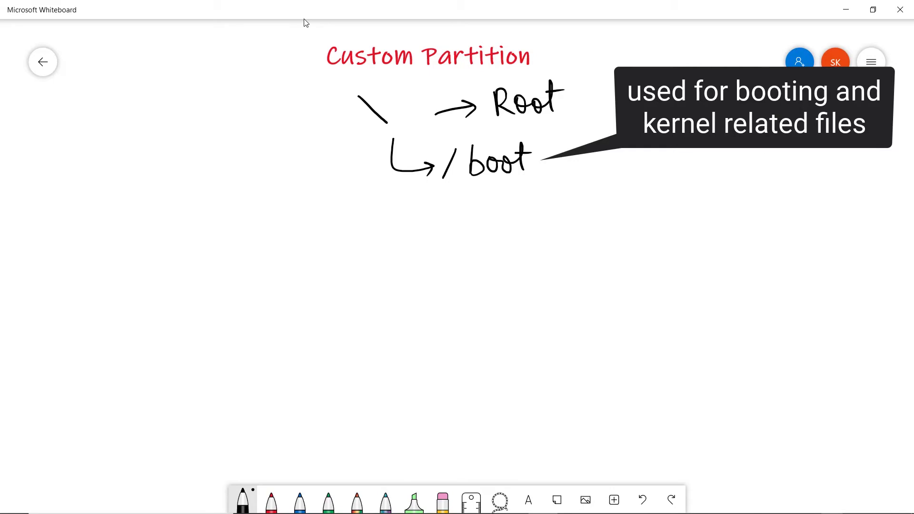
Step: Draw a second branch arrow under the /boot branch and handwrite "/home" beside it
mouse_move(390, 185)
mouse_down()
mouse_move(419, 220)
mouse_move(415, 237)
mouse_up()
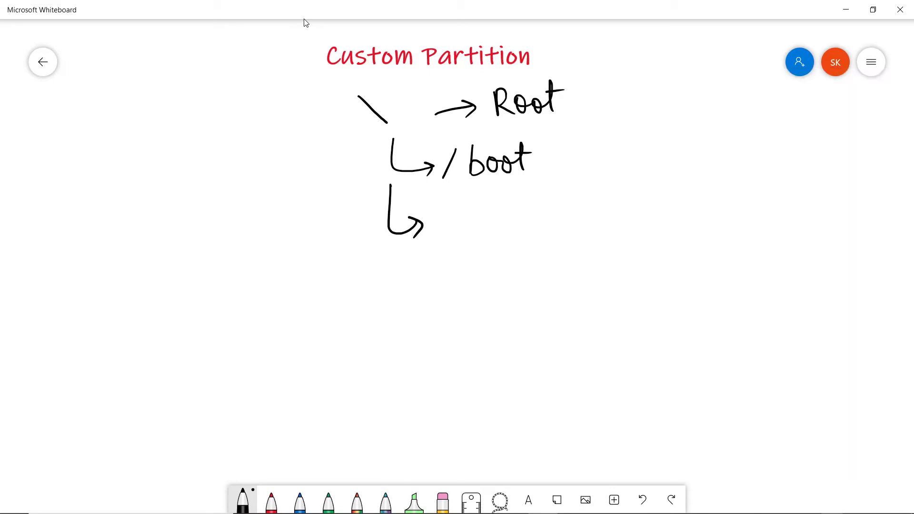
drag(455, 214, 438, 251)
mouse_move(474, 214)
mouse_down()
mouse_move(454, 248)
mouse_move(486, 247)
mouse_up()
mouse_move(495, 228)
mouse_down()
mouse_move(490, 241)
mouse_move(501, 228)
mouse_up()
mouse_move(506, 228)
mouse_down()
mouse_move(521, 246)
mouse_move(537, 244)
mouse_up()
drag(536, 236, 552, 241)
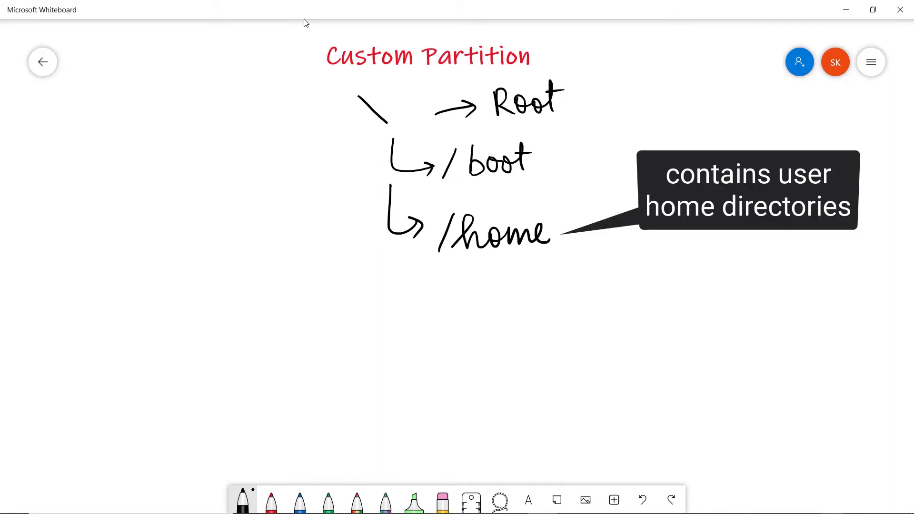
Step: Draw a third branch arrow under the /home branch and handwrite "/var" beside it
mouse_move(391, 261)
mouse_down()
mouse_move(419, 295)
mouse_move(414, 307)
mouse_up()
mouse_move(447, 280)
mouse_down()
mouse_move(429, 310)
mouse_move(472, 289)
mouse_move(475, 305)
mouse_up()
mouse_move(478, 305)
mouse_down()
mouse_move(483, 291)
mouse_move(498, 300)
mouse_up()
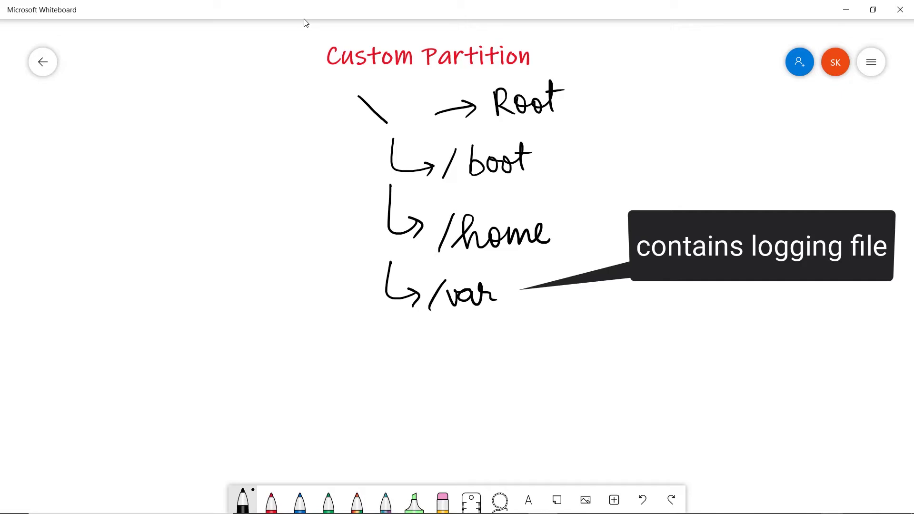
Step: Draw an arrow from "/boot" and handwrite its size, "500 MiB"
drag(575, 149, 605, 143)
mouse_move(596, 139)
mouse_down()
mouse_move(601, 155)
mouse_move(638, 153)
mouse_move(630, 169)
mouse_up()
mouse_move(660, 140)
mouse_down()
mouse_move(653, 162)
mouse_move(672, 143)
mouse_up()
drag(679, 139, 703, 160)
mouse_move(702, 138)
mouse_down()
mouse_move(717, 130)
mouse_move(718, 156)
mouse_up()
mouse_move(725, 139)
mouse_down()
mouse_move(725, 158)
mouse_move(738, 154)
mouse_up()
drag(739, 124, 738, 155)
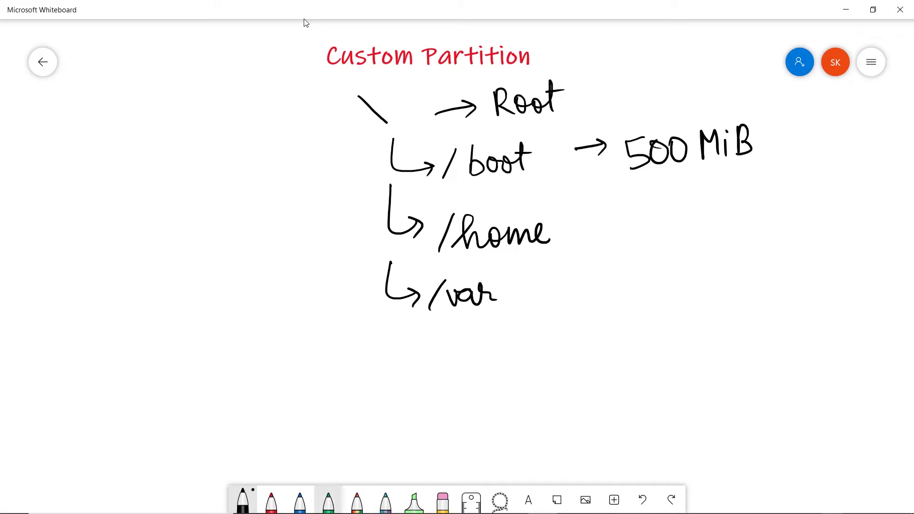
Step: Handwrite the note "1 MB = ×1000" in green in the empty area beside the title
click(329, 500)
mouse_move(43, 135)
mouse_down()
mouse_move(52, 163)
mouse_move(84, 128)
mouse_up()
mouse_move(82, 126)
mouse_down()
mouse_move(82, 141)
mouse_move(90, 132)
mouse_up()
mouse_move(90, 130)
mouse_down()
mouse_move(102, 138)
mouse_move(125, 113)
mouse_move(130, 122)
mouse_move(169, 109)
mouse_move(157, 118)
mouse_up()
mouse_move(170, 90)
mouse_down()
mouse_move(179, 108)
mouse_move(215, 76)
mouse_up()
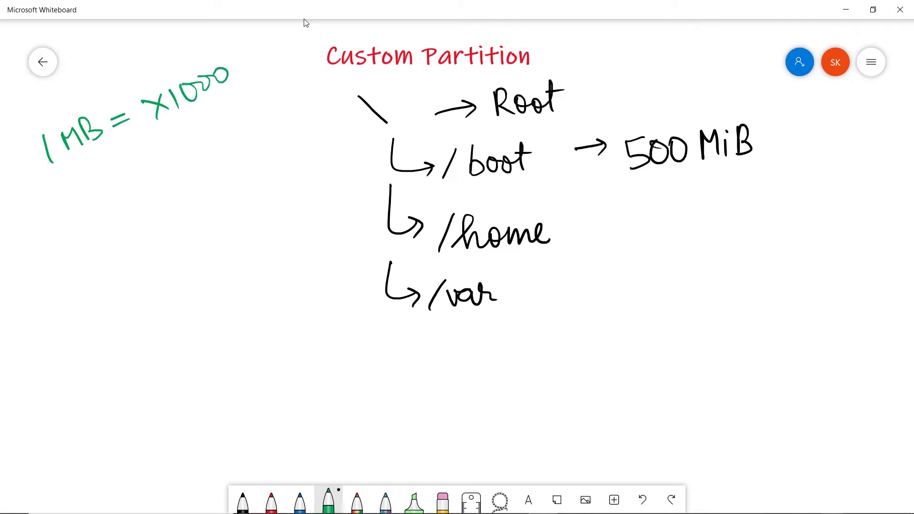
Step: Handwrite "1 MiB = ×1024" in green below the 1 MB note
mouse_move(61, 200)
mouse_down()
mouse_move(73, 225)
mouse_move(116, 199)
mouse_up()
drag(119, 180, 125, 196)
mouse_move(123, 174)
mouse_down()
mouse_move(127, 194)
mouse_move(153, 166)
mouse_move(157, 177)
mouse_up()
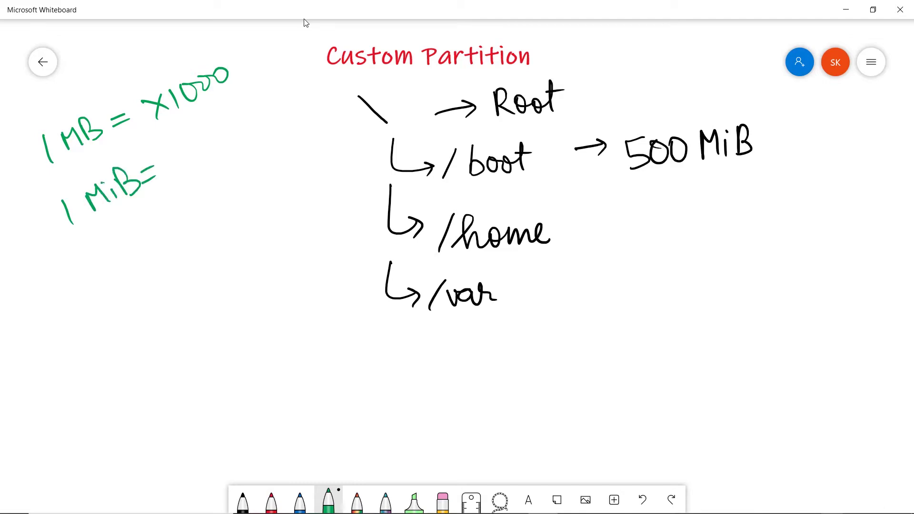
drag(175, 151, 191, 166)
mouse_move(173, 166)
mouse_down()
mouse_move(196, 147)
mouse_move(193, 156)
mouse_up()
drag(213, 133, 213, 134)
mouse_move(222, 132)
mouse_down()
mouse_move(241, 138)
mouse_move(256, 125)
mouse_up()
drag(254, 110, 249, 132)
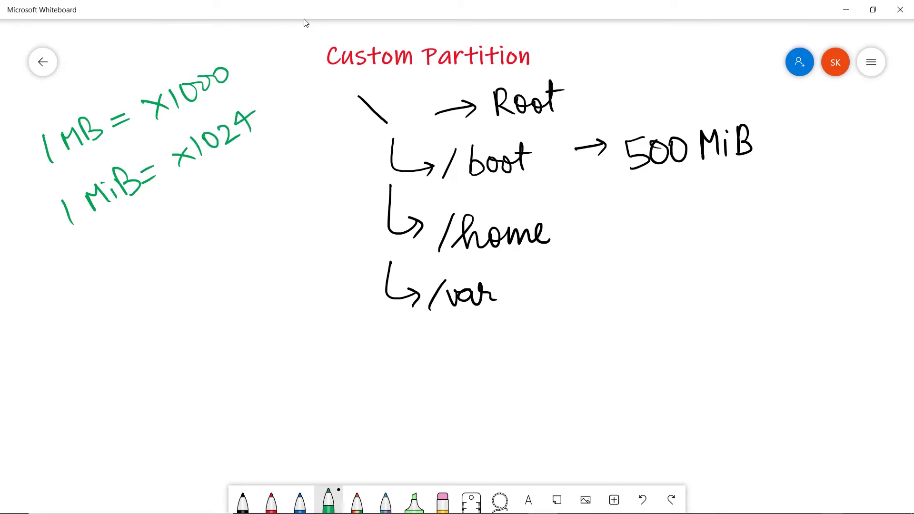
Step: Circle and tick "×1024" in green, and circle and cross out "×1000"
drag(183, 158, 193, 168)
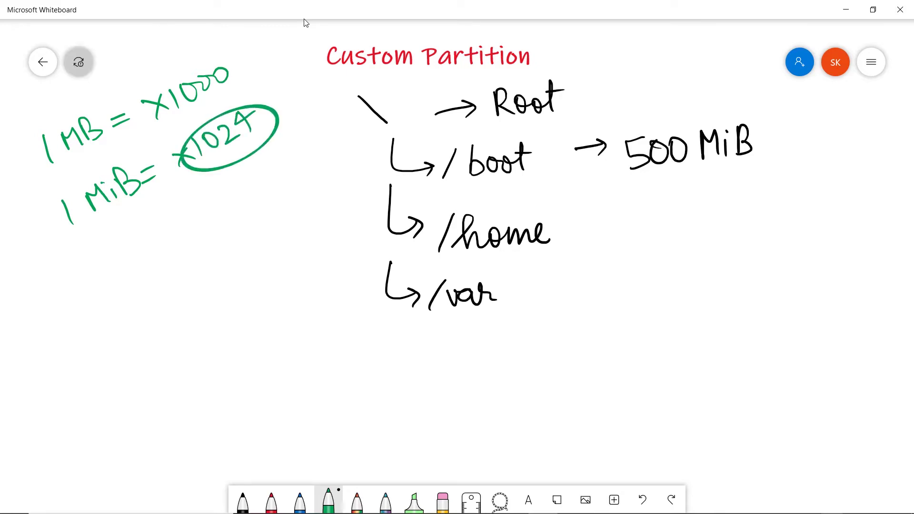
mouse_move(218, 189)
mouse_down()
mouse_move(224, 199)
mouse_move(248, 158)
mouse_up()
drag(163, 66, 217, 113)
drag(240, 54, 164, 112)
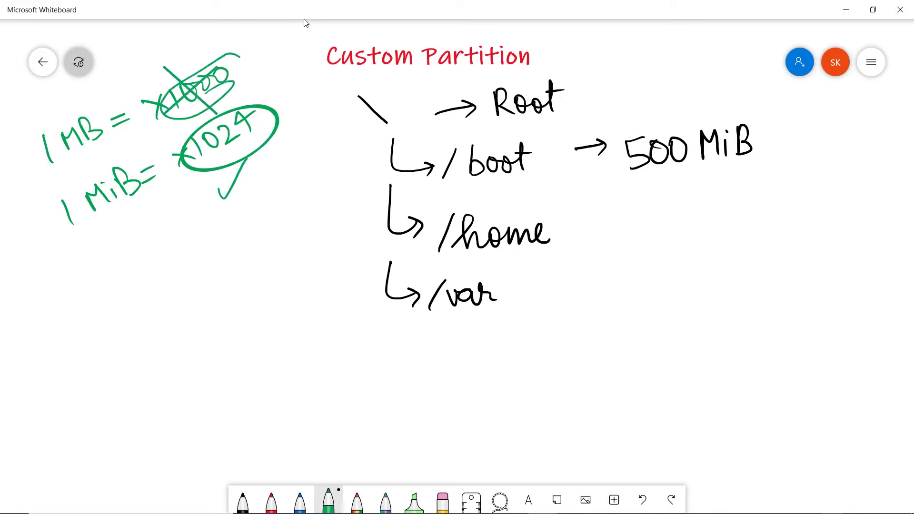
Step: Underline "MiB" of the /boot size in green and remove the descending stroke crossing "×1000"
mouse_move(696, 172)
mouse_down()
mouse_move(729, 161)
mouse_move(708, 171)
mouse_up()
click(242, 501)
click(189, 90)
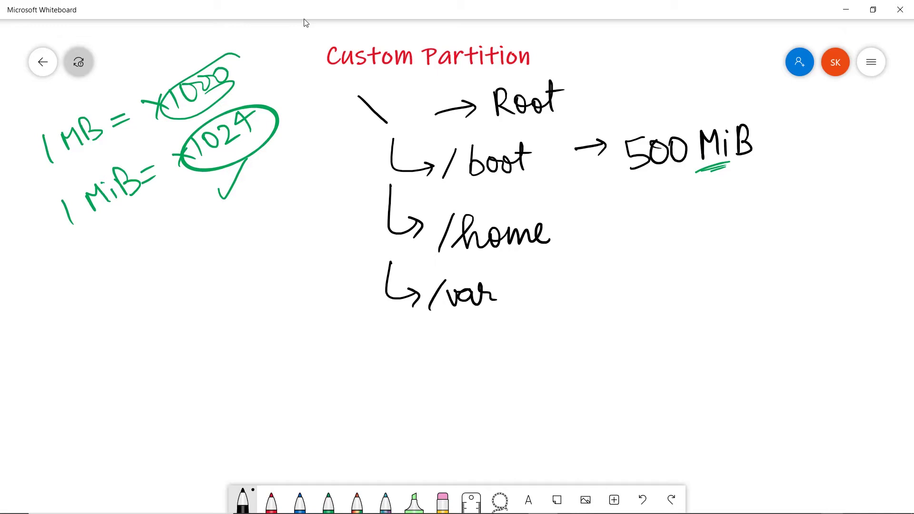
Step: Draw a black arrow after "/home" and circle "/var"
drag(576, 232, 605, 228)
drag(589, 223, 589, 245)
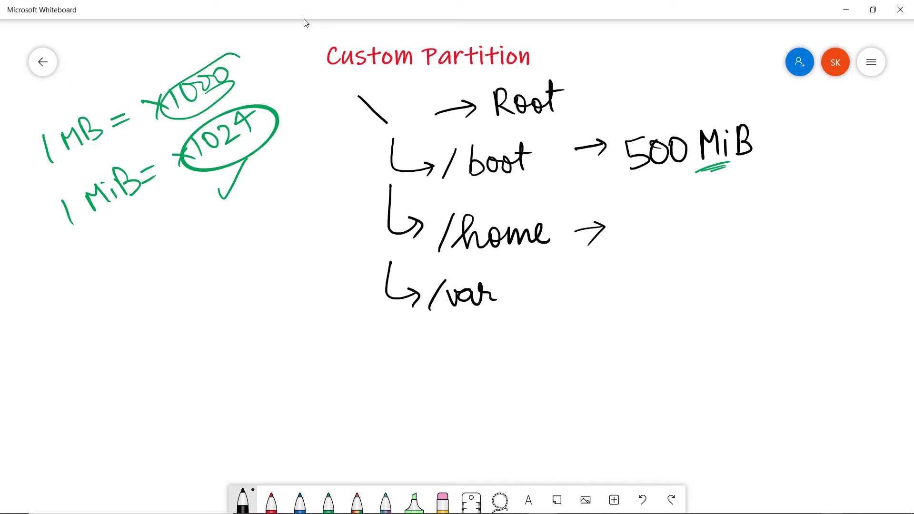
mouse_move(549, 286)
mouse_down()
mouse_move(506, 278)
mouse_move(426, 319)
mouse_move(497, 297)
mouse_up()
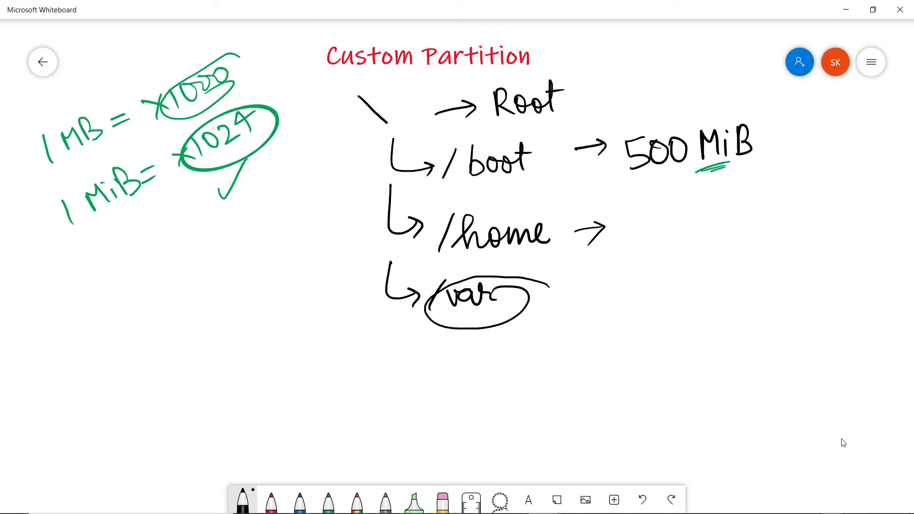
Step: Draw a loop around the root and its branch lines, with an arrow to the handwritten size "10 GiB"
mouse_move(394, 82)
mouse_down()
mouse_move(332, 164)
mouse_move(396, 83)
mouse_up()
drag(391, 322, 431, 372)
mouse_move(455, 345)
mouse_down()
mouse_move(456, 371)
mouse_move(471, 345)
mouse_up()
mouse_move(510, 350)
mouse_down()
mouse_move(505, 364)
mouse_move(523, 365)
mouse_up()
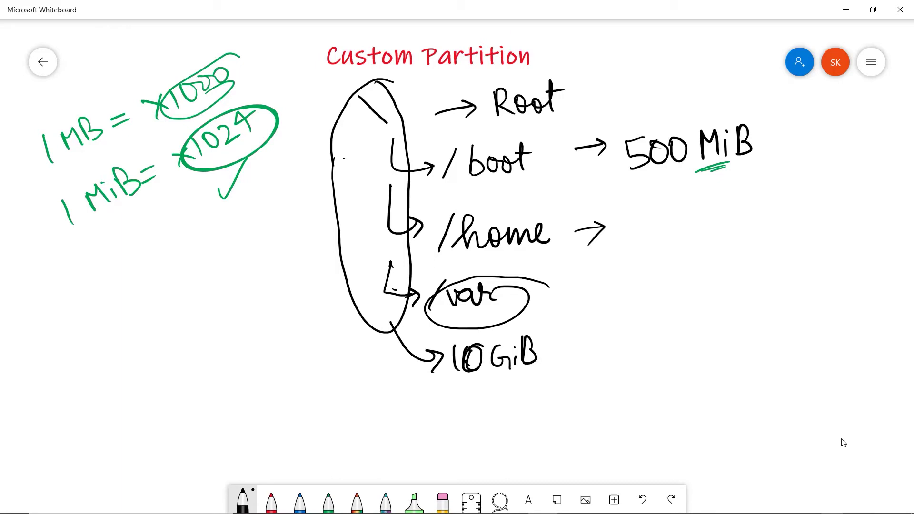
Step: Underline "/boot", "/home" and "/var", and extend the branch line downward with dashes and dots
drag(446, 196, 510, 188)
drag(477, 261, 526, 259)
drag(514, 315, 532, 317)
drag(385, 305, 391, 343)
drag(393, 365, 394, 379)
drag(397, 399, 397, 405)
click(397, 417)
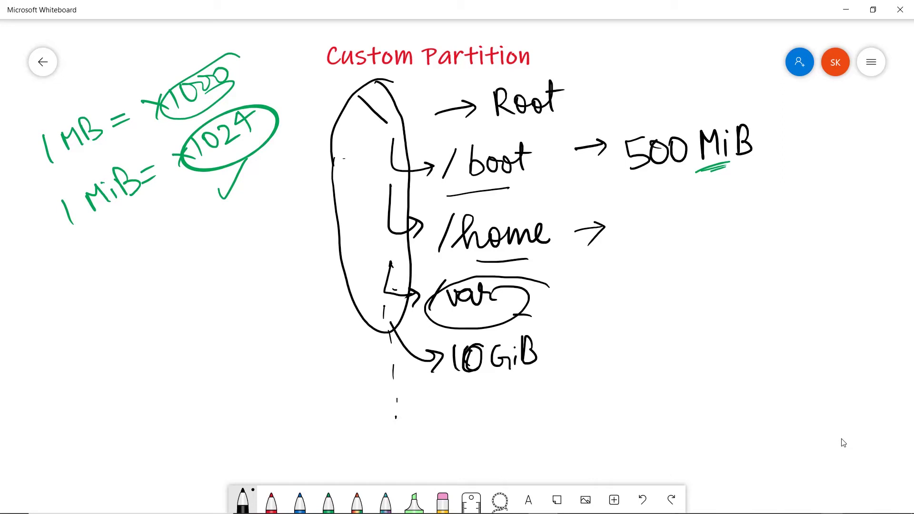
Step: Handwrite "\ → 10 GiB" in blue below the MB and MiB notes
click(300, 502)
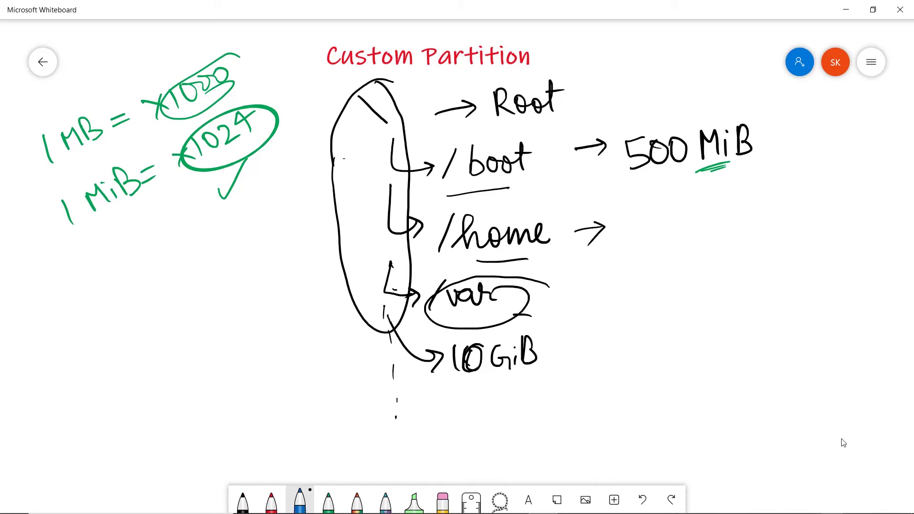
mouse_move(42, 320)
mouse_down()
mouse_move(63, 352)
mouse_move(109, 330)
mouse_up()
drag(97, 328, 99, 342)
mouse_move(130, 316)
mouse_down()
mouse_move(131, 348)
mouse_move(161, 324)
mouse_move(195, 338)
mouse_up()
click(192, 326)
drag(201, 308, 202, 329)
drag(202, 327, 201, 342)
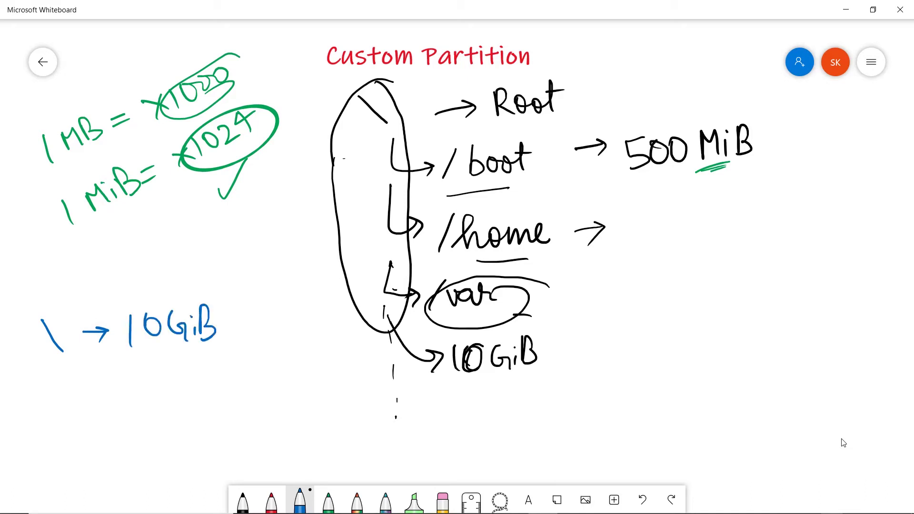
Step: Handwrite "swap → 1 GiB" in blue below the root size line
mouse_move(71, 386)
mouse_down()
mouse_move(57, 394)
mouse_move(57, 409)
mouse_up()
drag(76, 386, 111, 390)
mouse_move(119, 395)
mouse_down()
mouse_move(138, 400)
mouse_move(131, 419)
mouse_up()
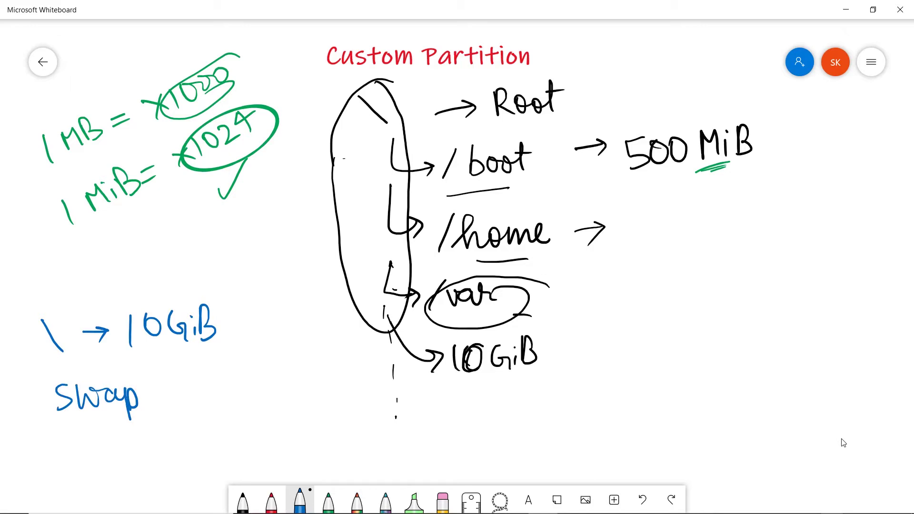
drag(155, 394, 182, 392)
mouse_move(173, 388)
mouse_down()
mouse_move(175, 398)
mouse_move(206, 403)
mouse_up()
mouse_move(234, 370)
mouse_down()
mouse_move(226, 392)
mouse_move(244, 387)
mouse_up()
drag(251, 383, 258, 395)
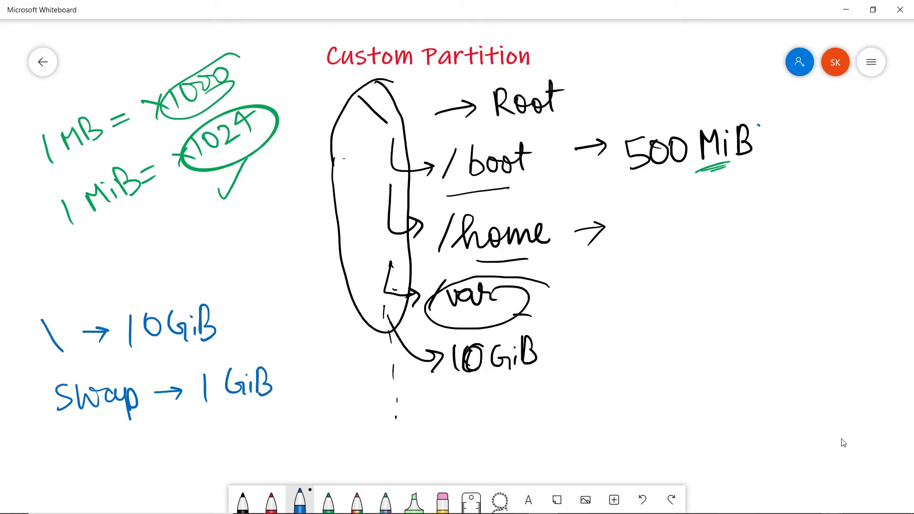
Step: Circle the "500 MiB" size of /boot in blue
mouse_move(758, 126)
mouse_down()
mouse_move(601, 143)
mouse_move(756, 160)
mouse_move(748, 128)
mouse_up()
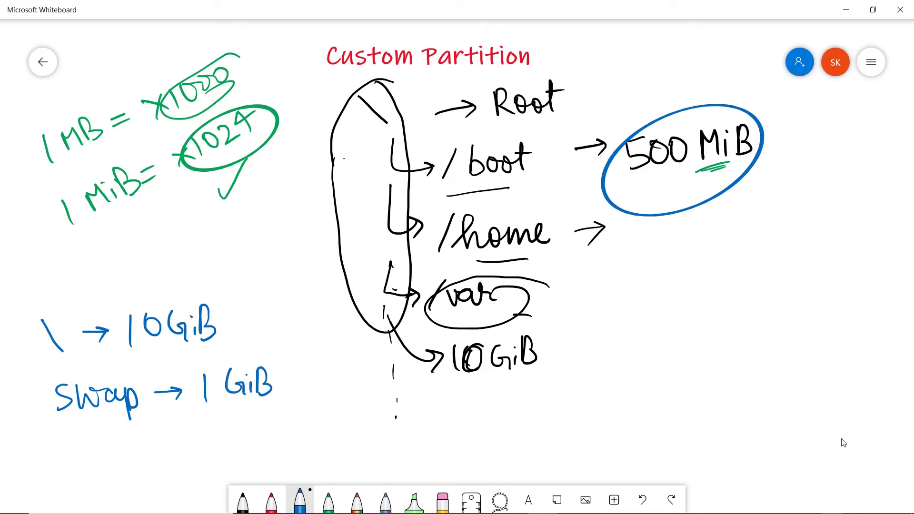
drag(684, 119, 725, 87)
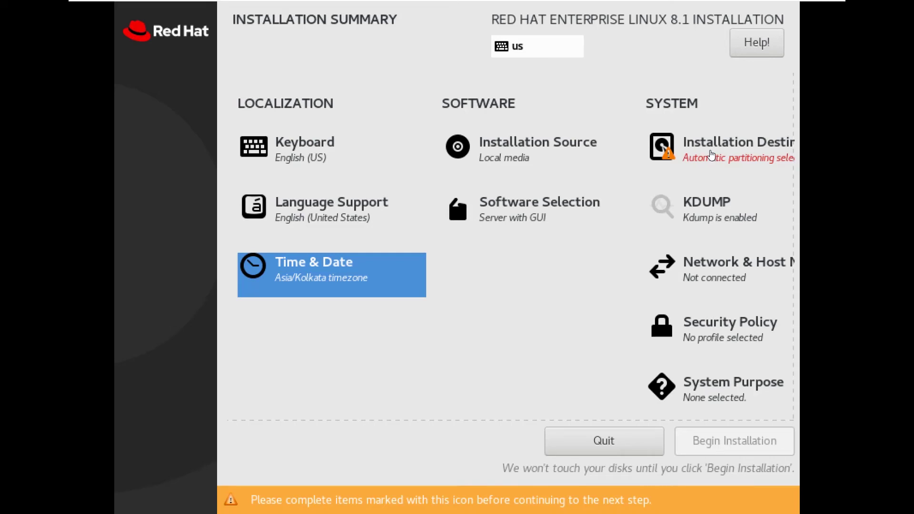
Step: In the Red Hat Enterprise Linux 8.1 installer, set the installation destination's storage configuration to Custom and proceed to manual partitioning
click(704, 169)
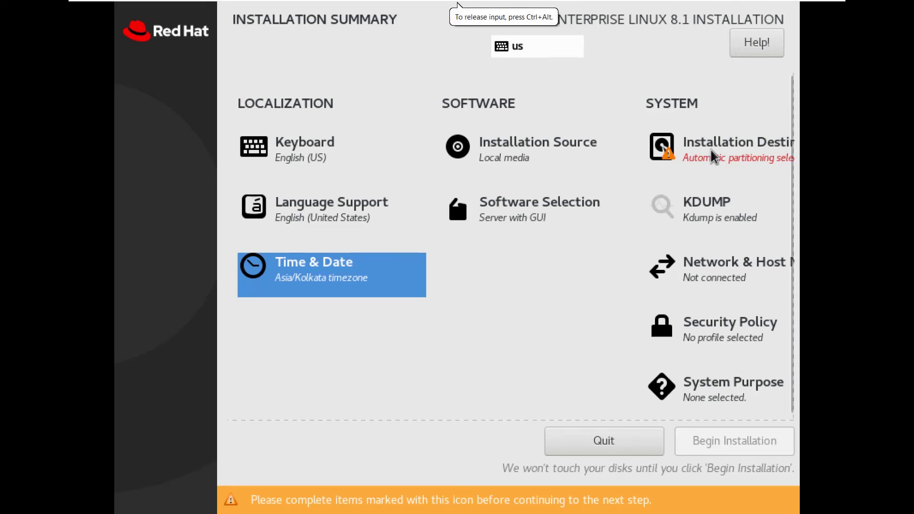
click(713, 155)
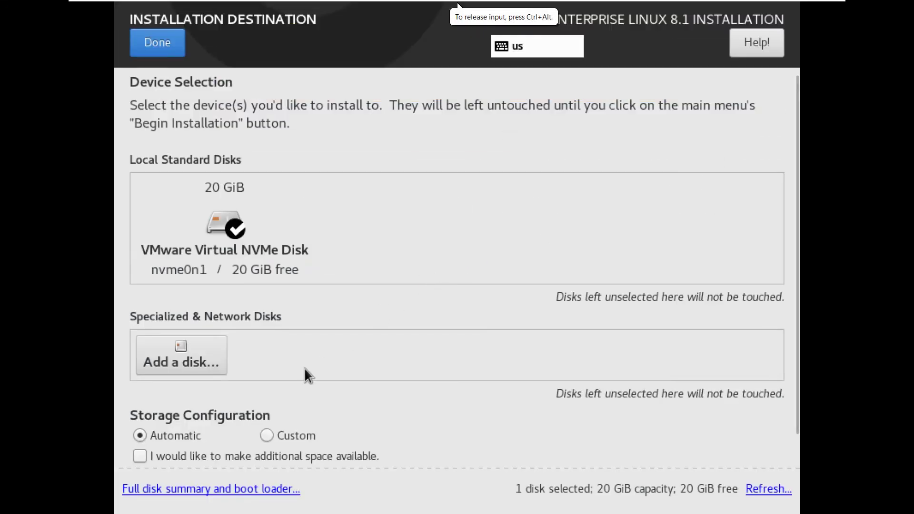
scroll(314, 367, down, 2)
click(265, 398)
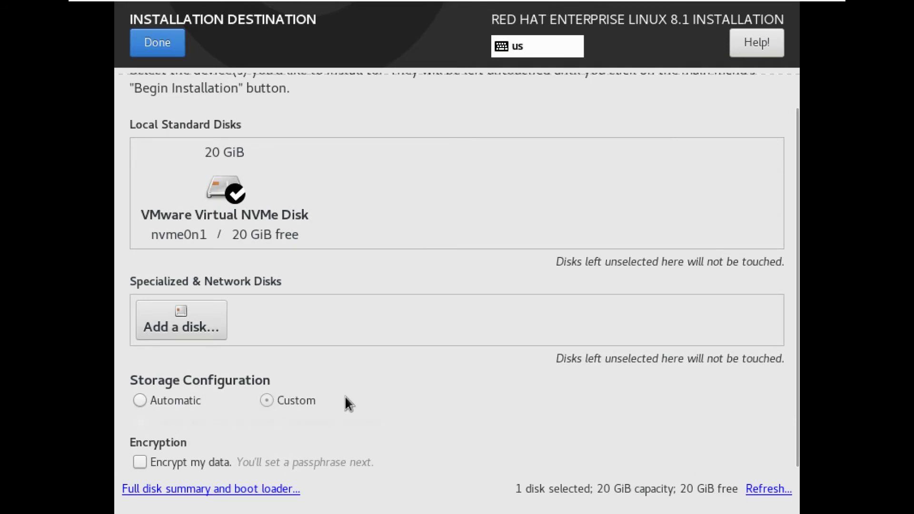
click(160, 43)
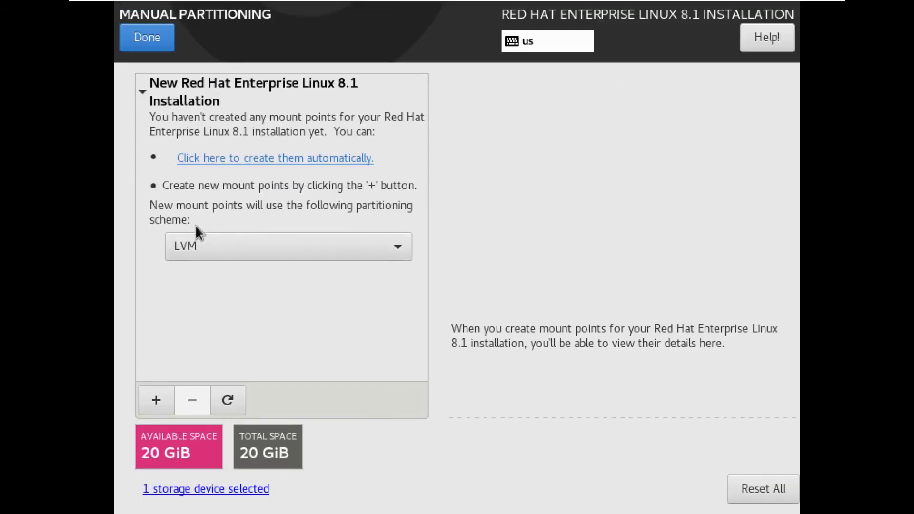
Step: Set the partitioning scheme for new mount points to Standard Partition after checking the available schemes
click(294, 243)
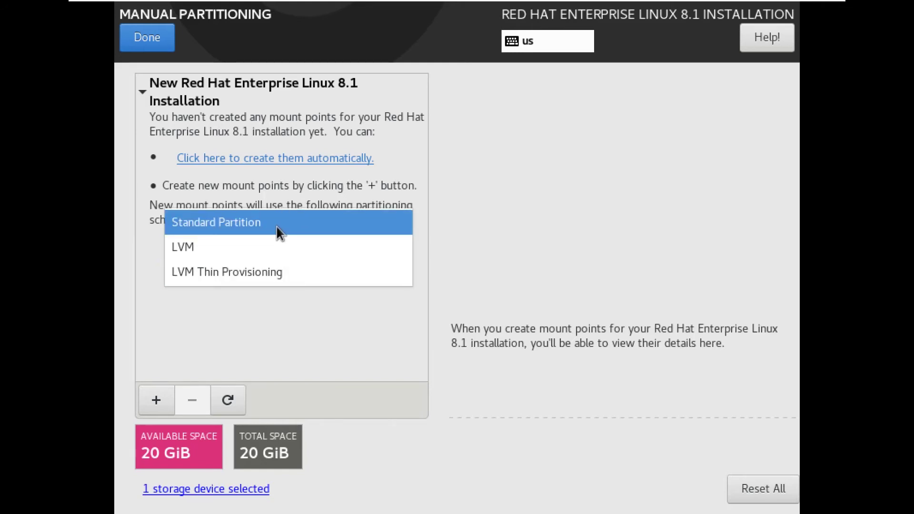
click(276, 227)
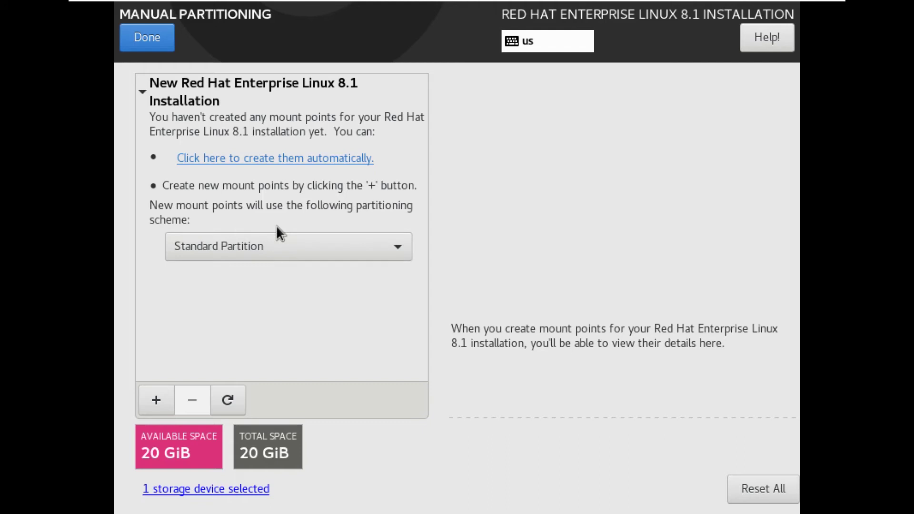
click(283, 246)
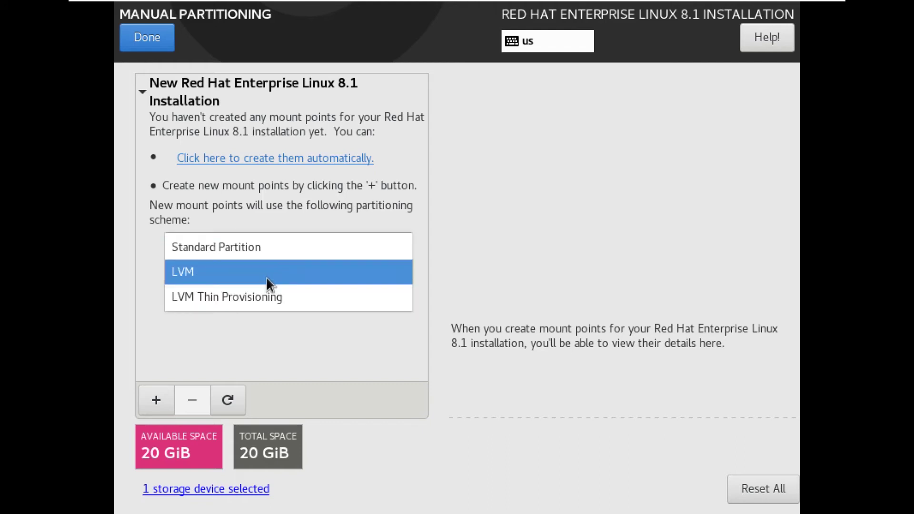
click(275, 252)
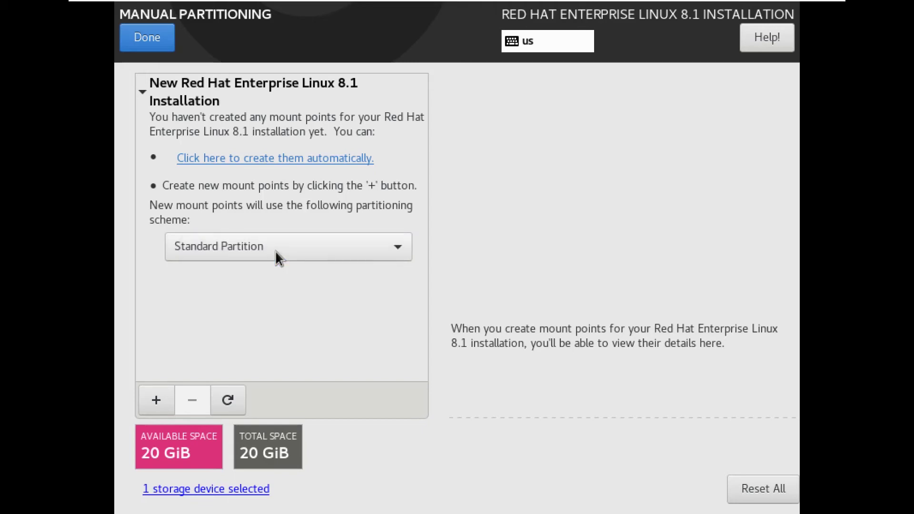
Step: Add a root (/) mount point with a desired capacity of 10 GiB, keeping its device type as Standard Partition
click(156, 400)
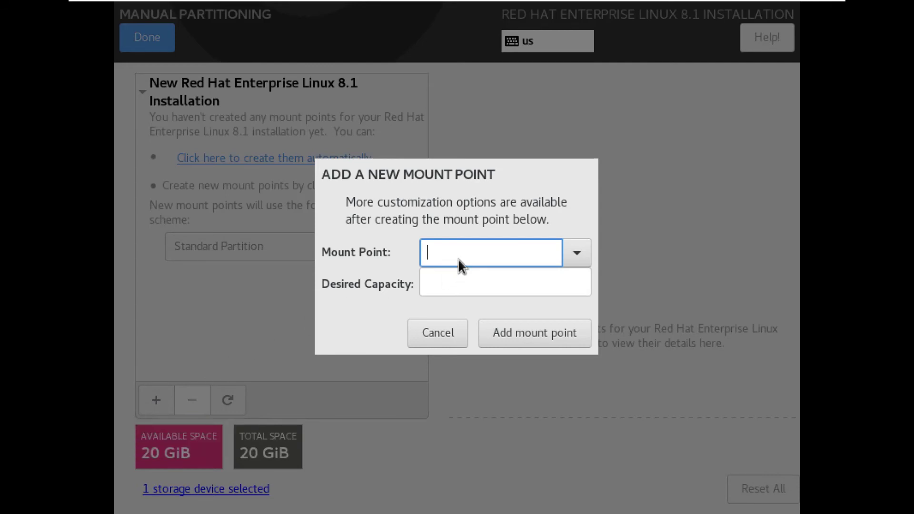
text(/)
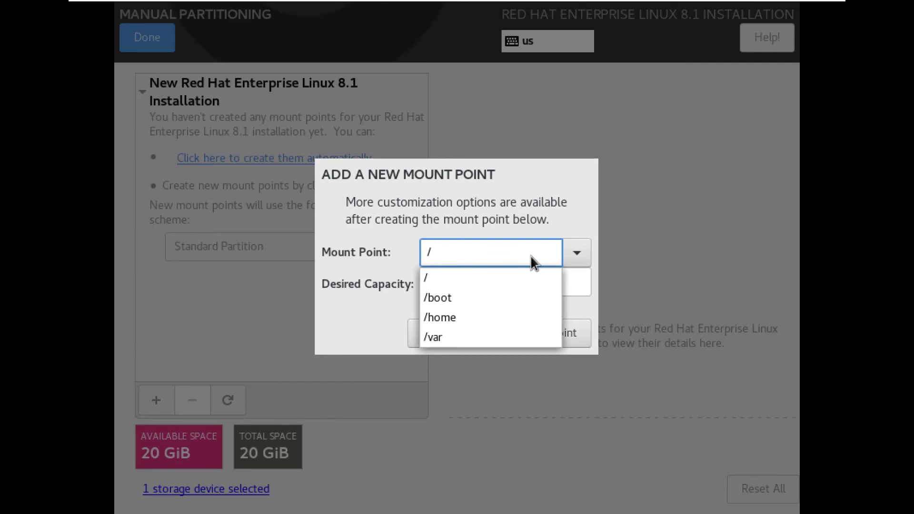
key(BackSpace)
click(575, 260)
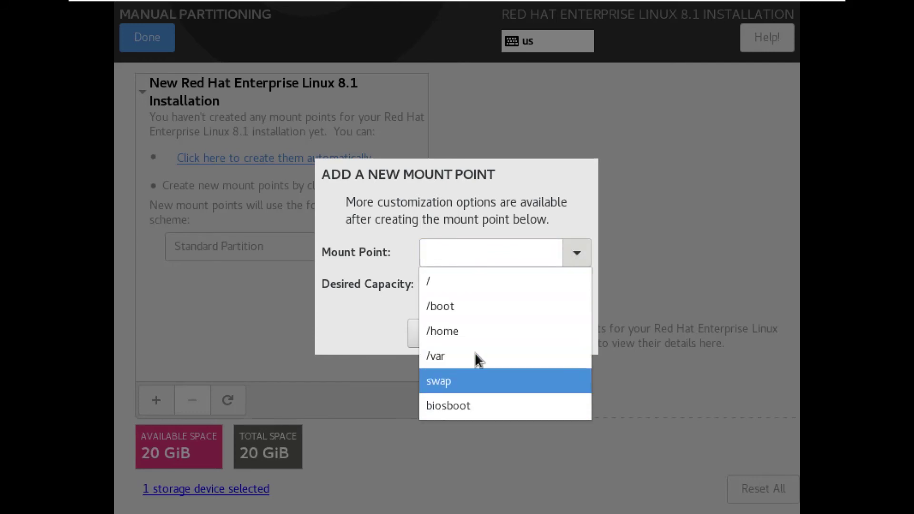
click(458, 285)
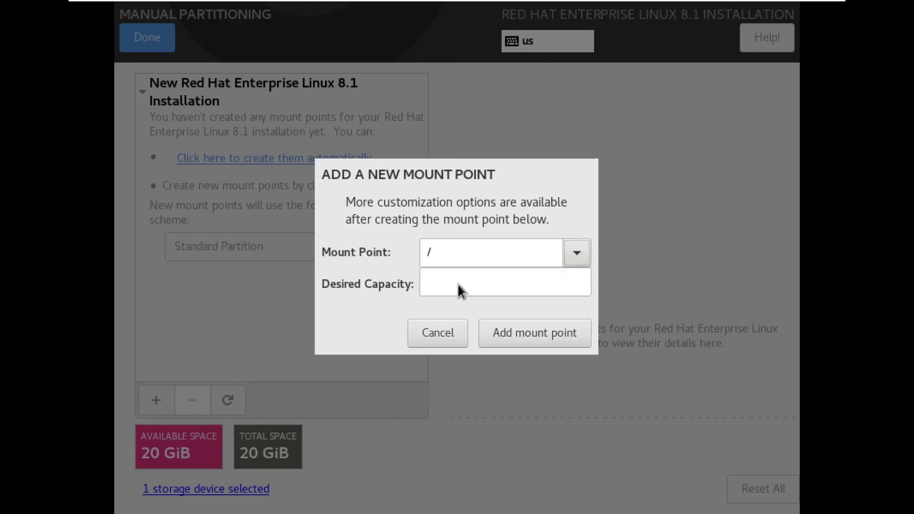
click(459, 279)
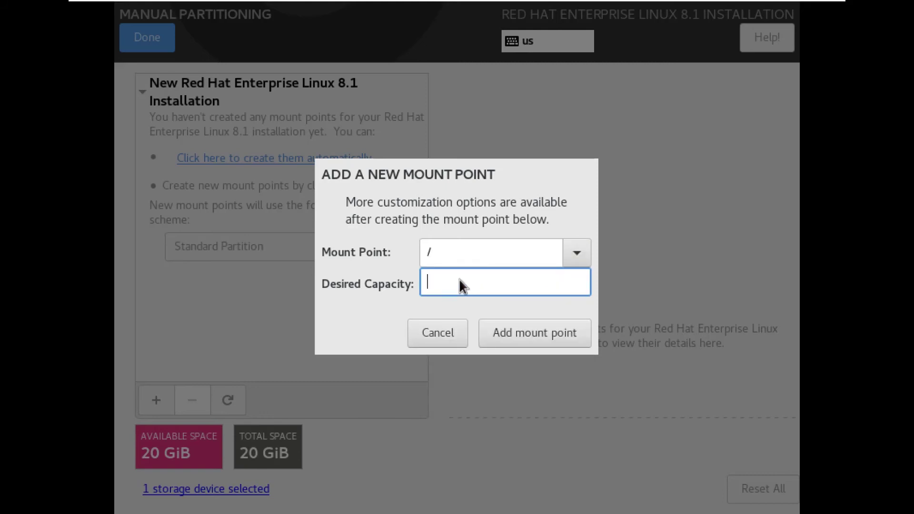
text(10Gib)
click(529, 331)
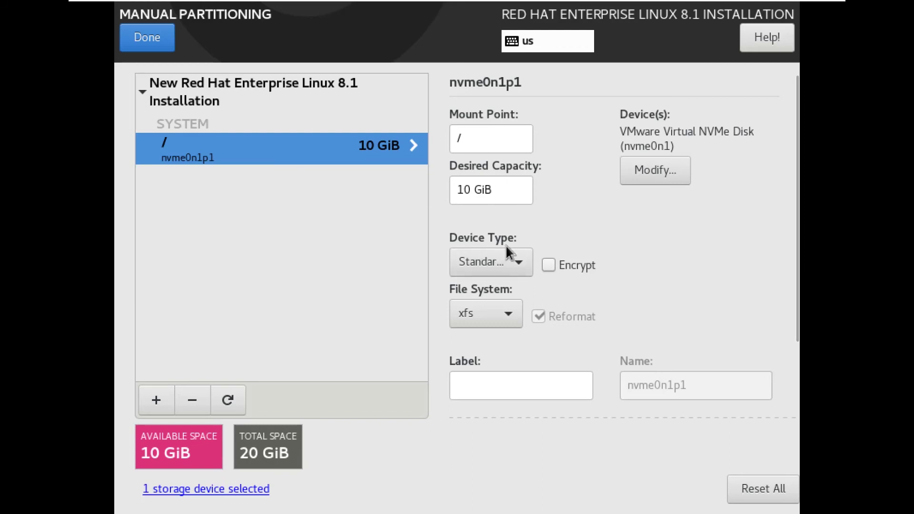
click(501, 262)
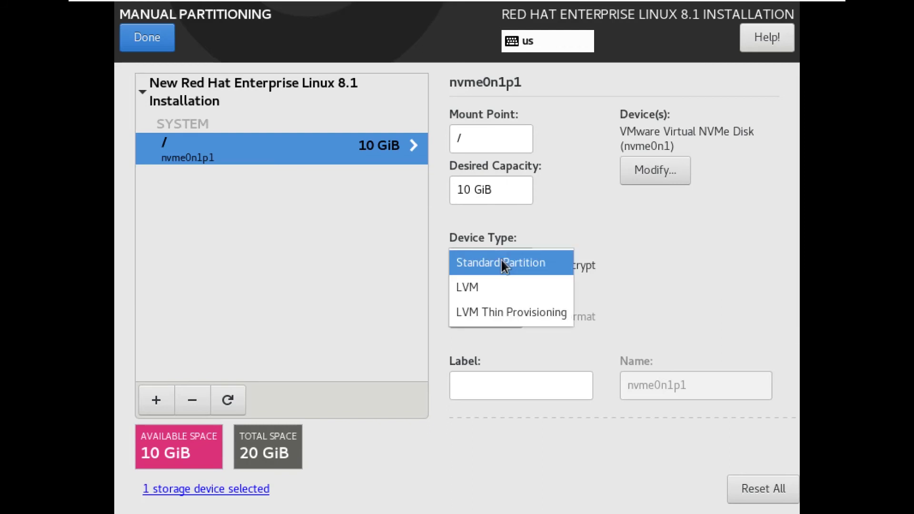
click(501, 261)
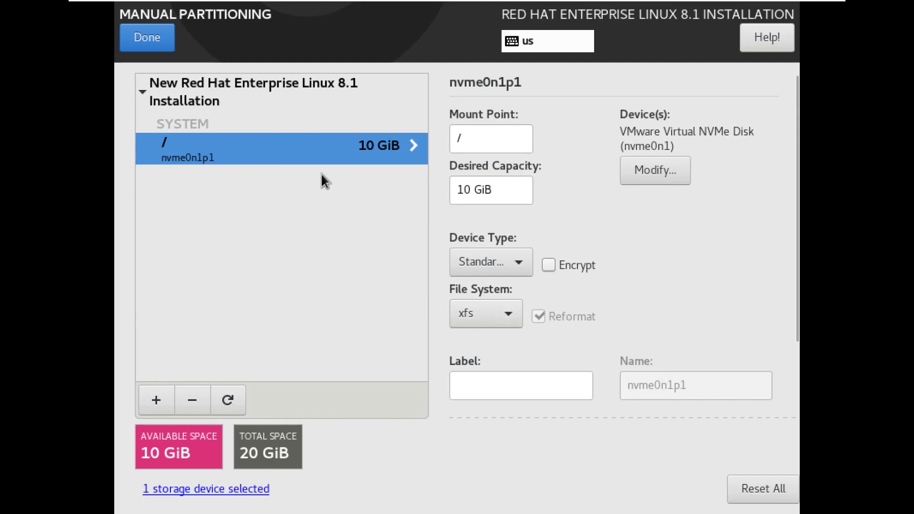
Step: Add a swap mount point with a desired capacity of 1 GiB
click(156, 401)
click(574, 252)
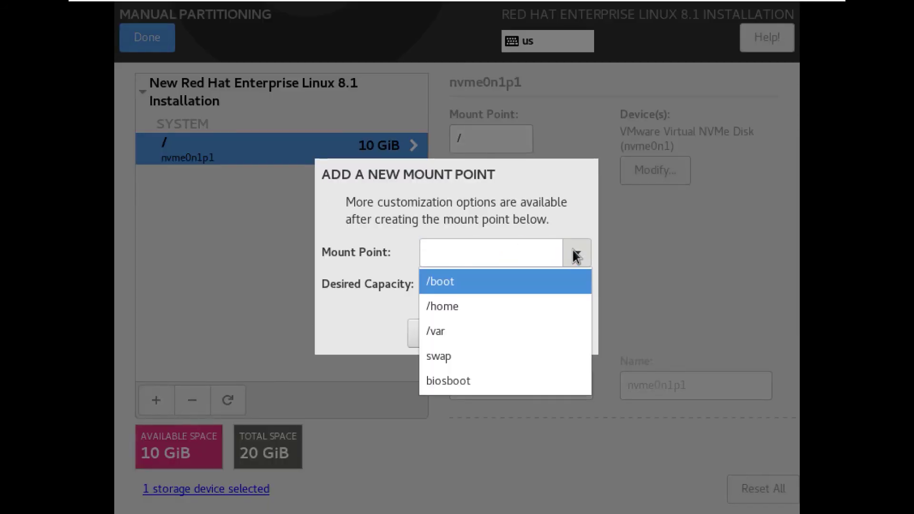
click(479, 356)
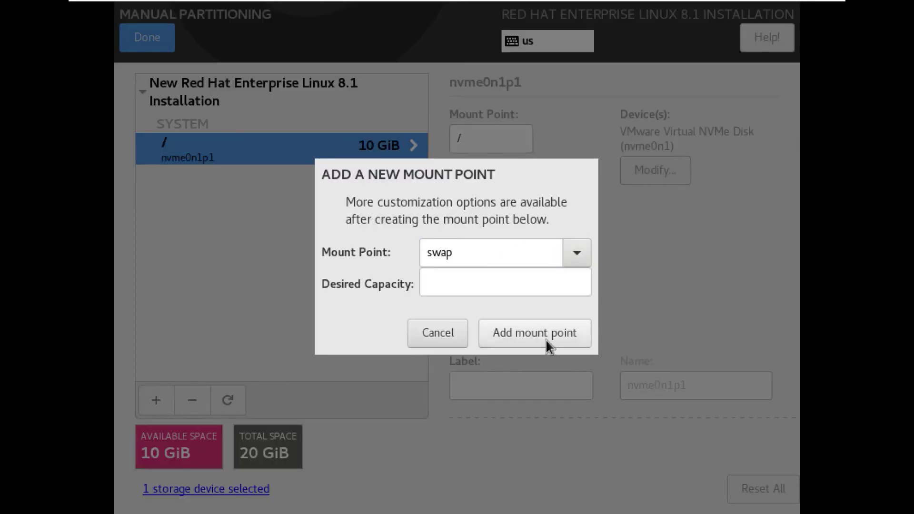
click(482, 282)
text(1 GiB)
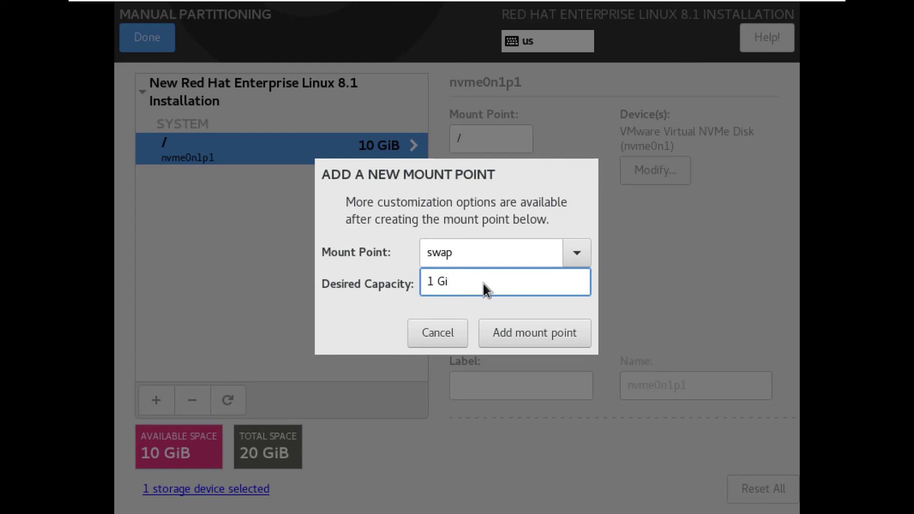
click(531, 335)
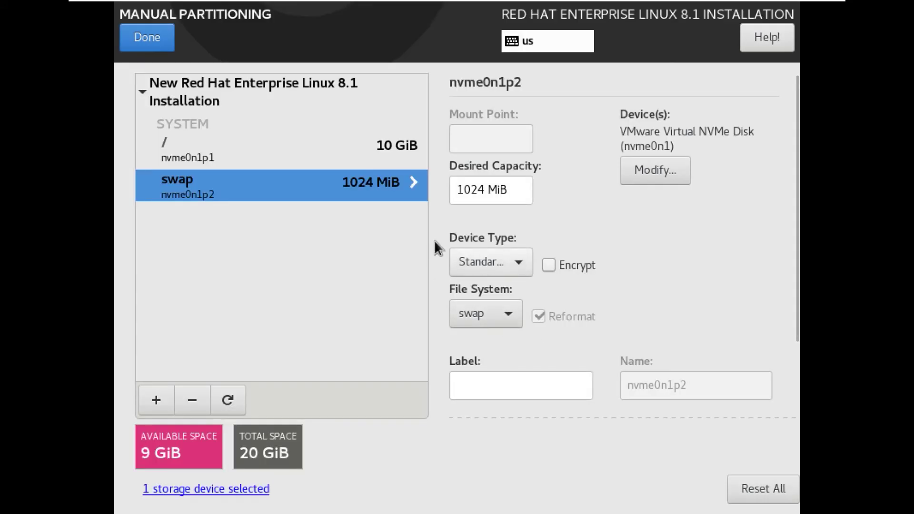
Step: Add a /boot mount point with a desired capacity of 500 MiB
click(153, 394)
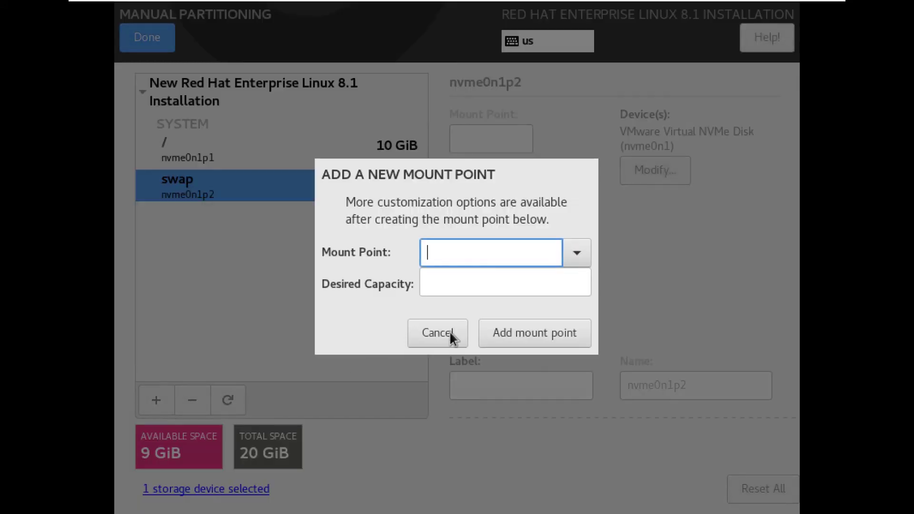
click(578, 253)
click(507, 285)
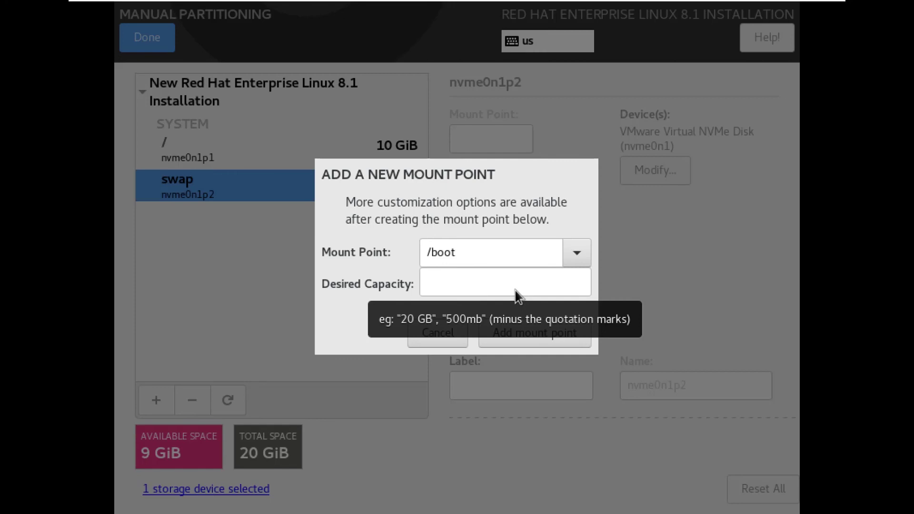
click(511, 285)
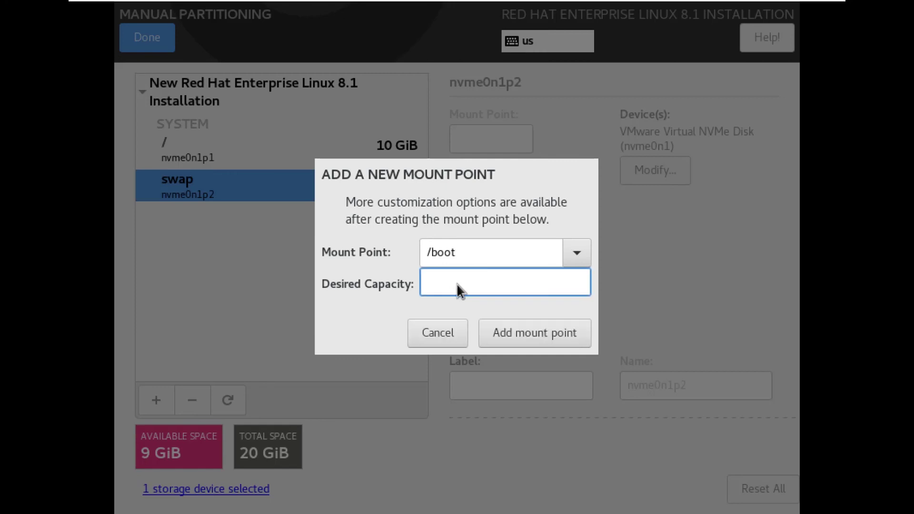
text(500 MiB)
click(527, 334)
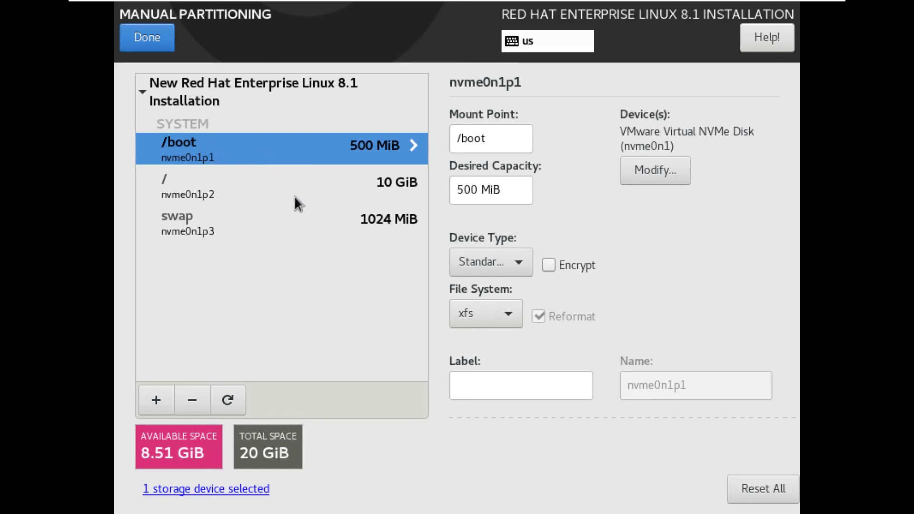
Step: Finish manual partitioning, accept the summary of changes and begin the installation
click(148, 43)
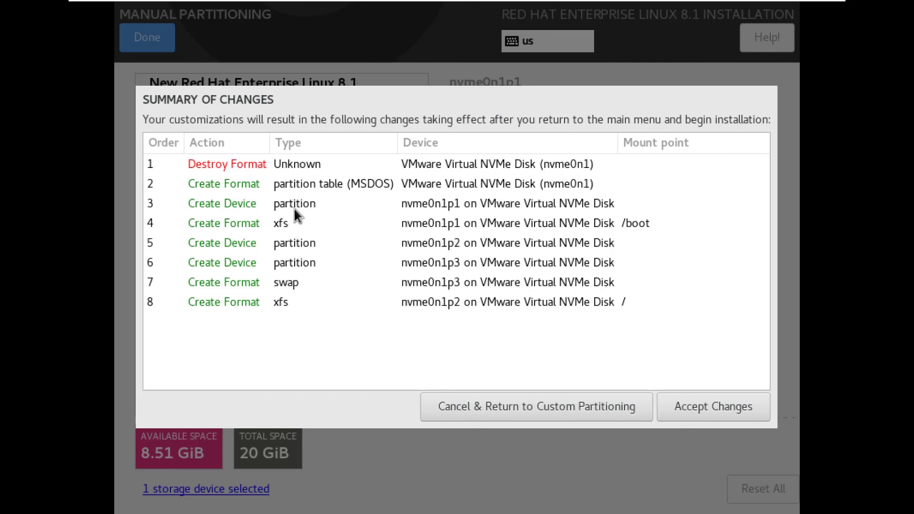
click(713, 407)
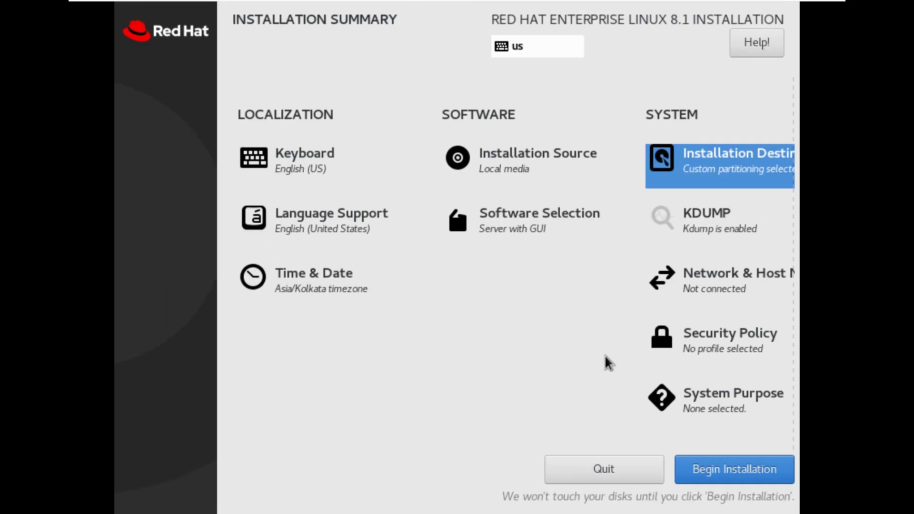
click(758, 471)
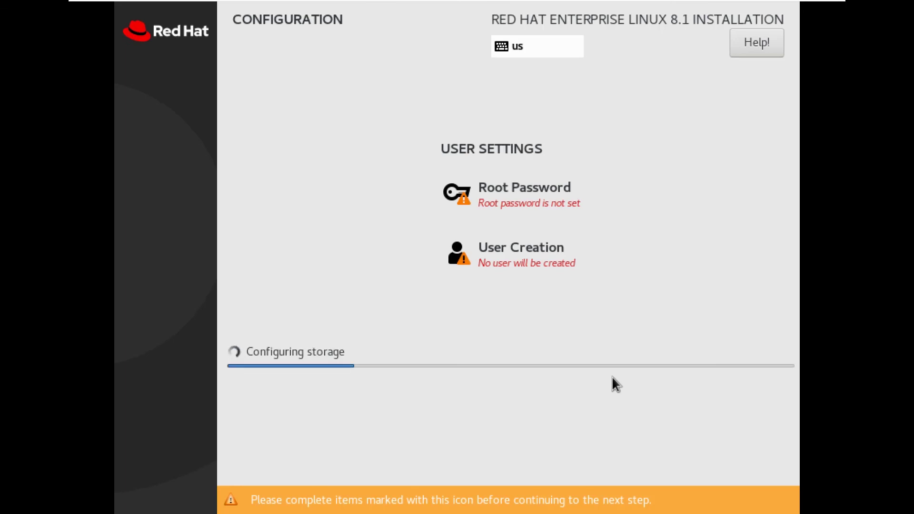